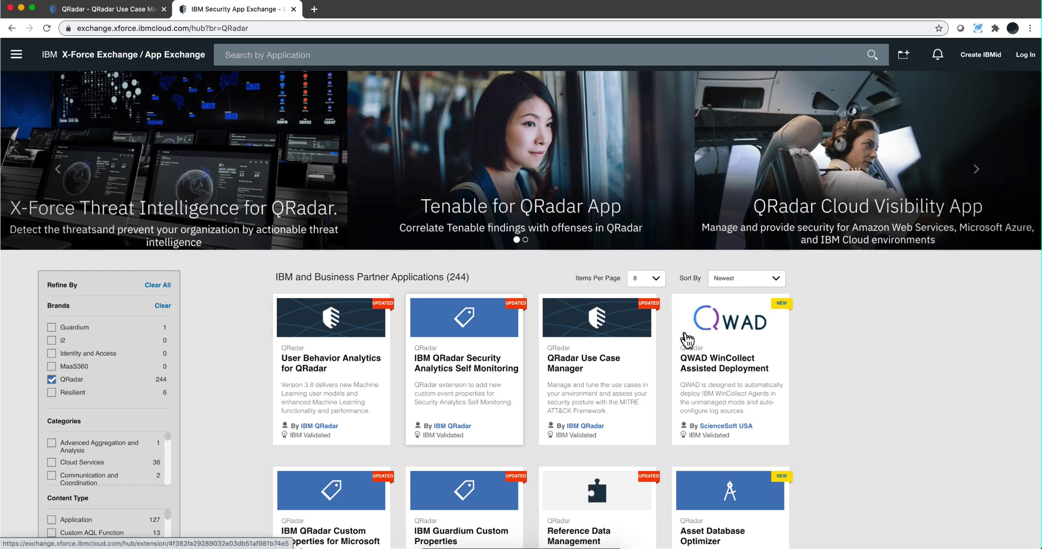
Switch to QRadar Use Case Manager and apply the content template "Recommended non-installed content based on my log sources".
{"action": "scroll", "coordinate": [856, 320], "scroll_direction": "down", "scroll_amount": 2}
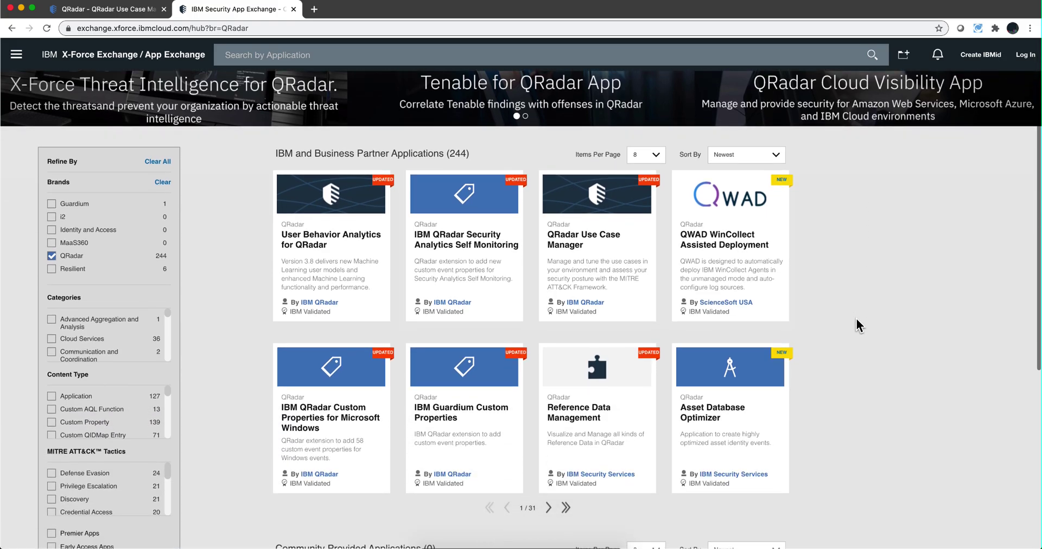
{"action": "scroll", "coordinate": [856, 321], "scroll_direction": "up", "scroll_amount": 1}
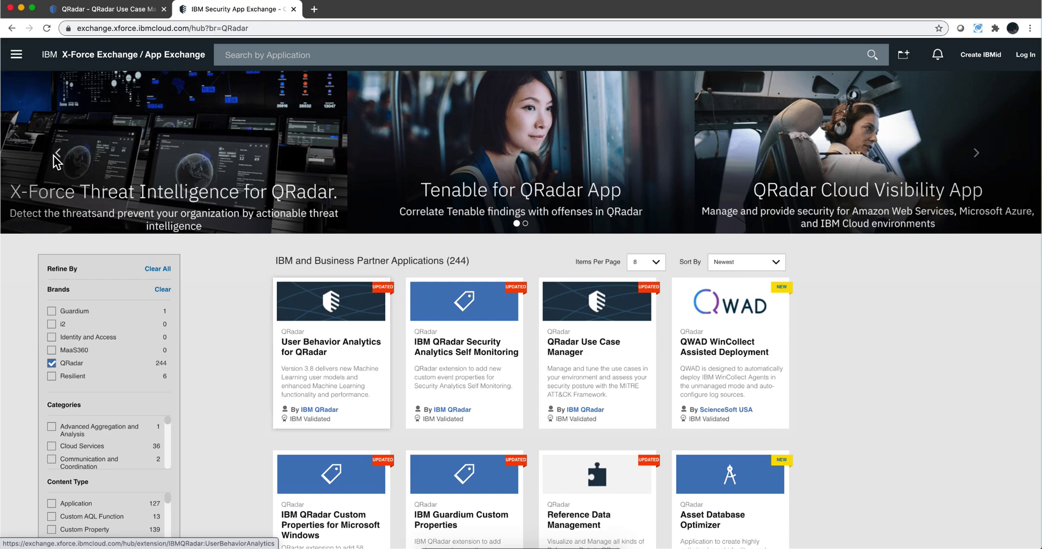
{"action": "left_click", "coordinate": [111, 18]}
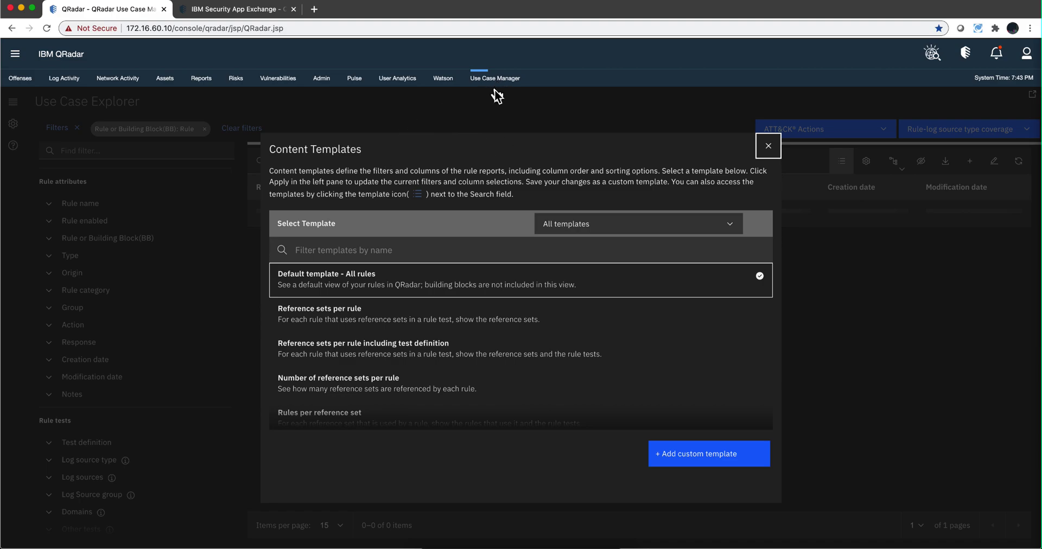
{"action": "left_click", "coordinate": [590, 232]}
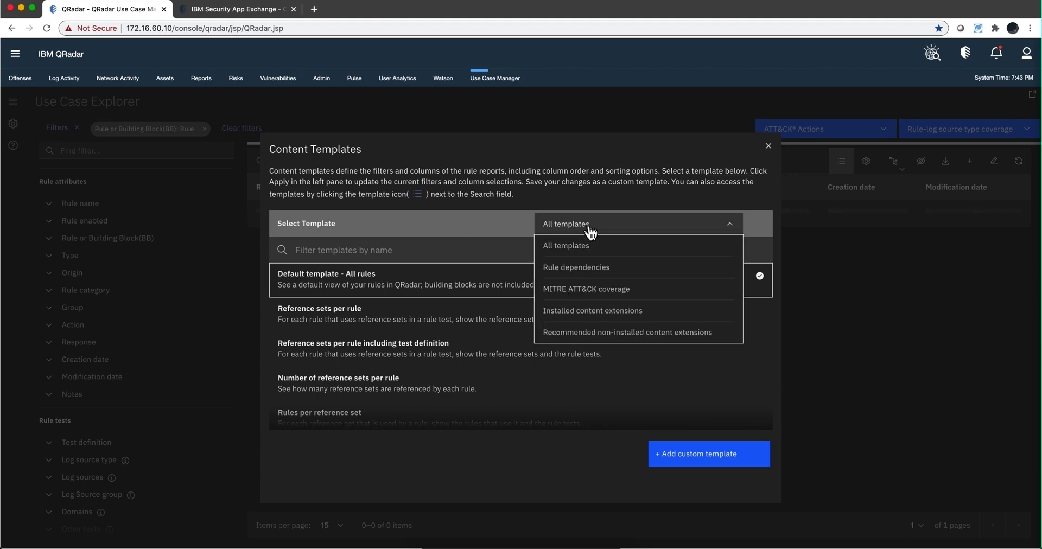
{"action": "left_click", "coordinate": [586, 332]}
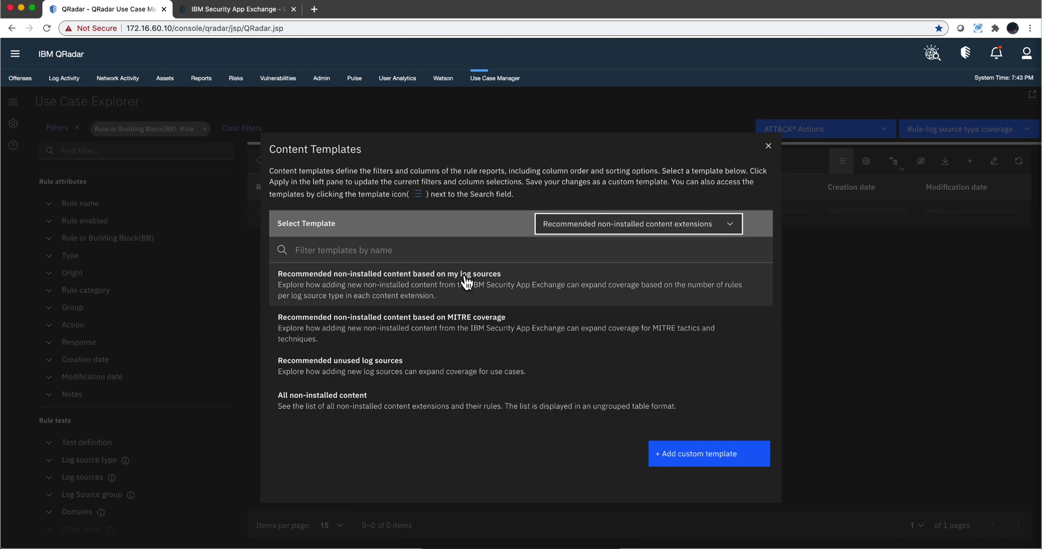
{"action": "left_click", "coordinate": [493, 297]}
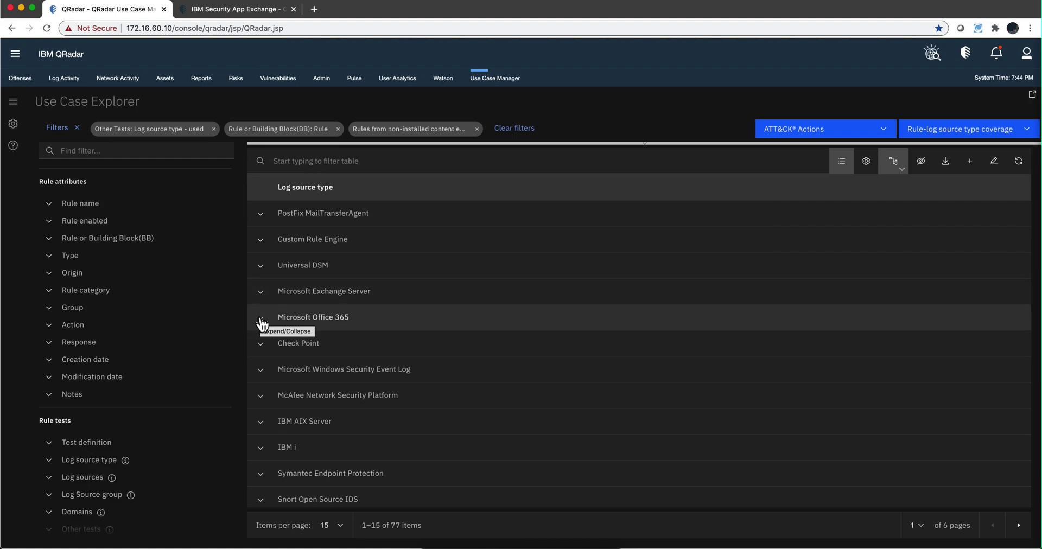
Under Microsoft Office 365, expand the IBM QRadar Phishing and Email Content Extension and open its rule "Potential Leakage of Data via Mailbox Forwarding".
{"action": "left_click", "coordinate": [261, 319]}
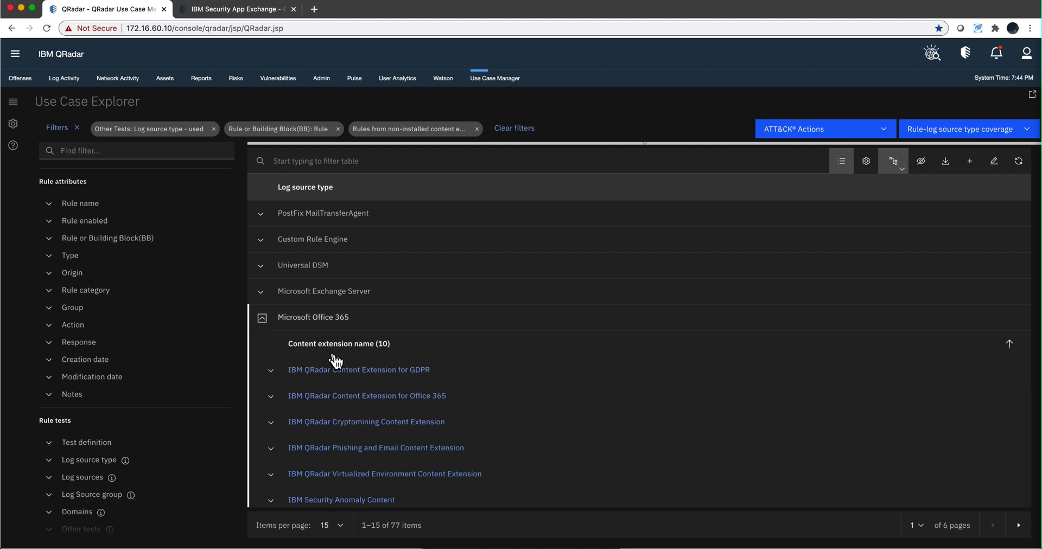
{"action": "scroll", "coordinate": [360, 357], "scroll_direction": "down", "scroll_amount": 1}
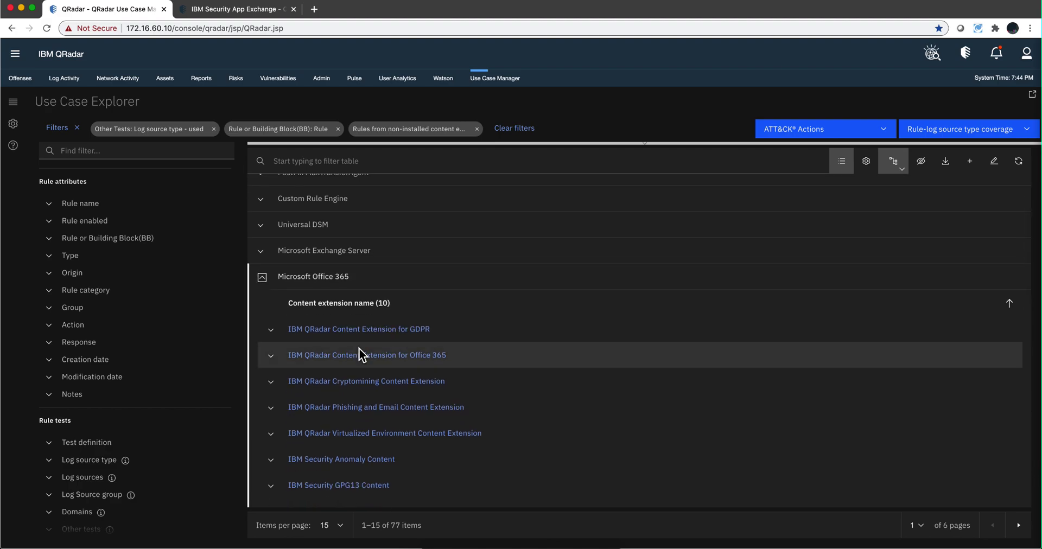
{"action": "left_click", "coordinate": [273, 413]}
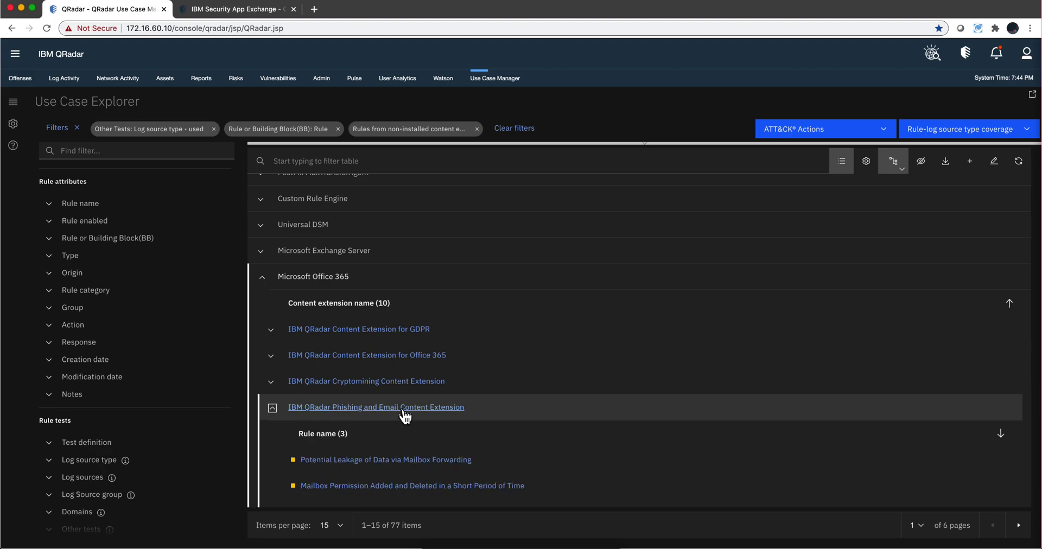
{"action": "scroll", "coordinate": [403, 415], "scroll_direction": "down", "scroll_amount": 3}
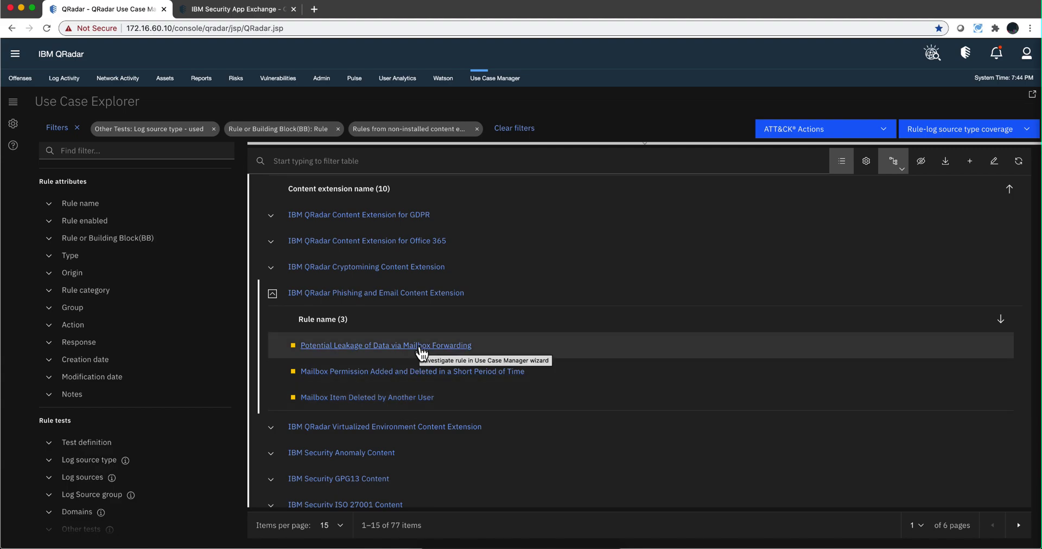
{"action": "mouse_move", "coordinate": [295, 350]}
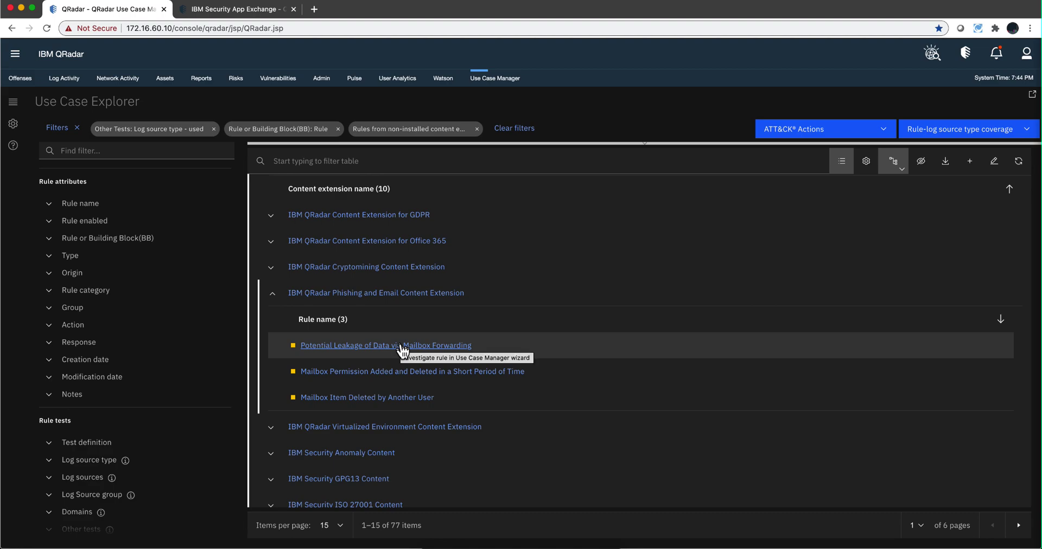
{"action": "left_click", "coordinate": [402, 345]}
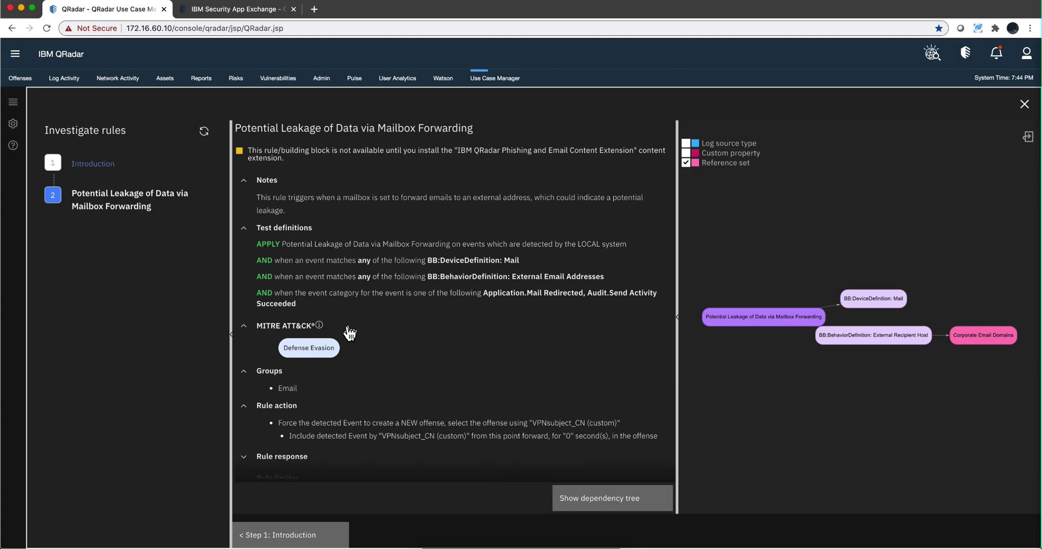
Examine the rule's Defense Evasion tactic mapping and expand its Rule response section to read it.
{"action": "mouse_move", "coordinate": [304, 351]}
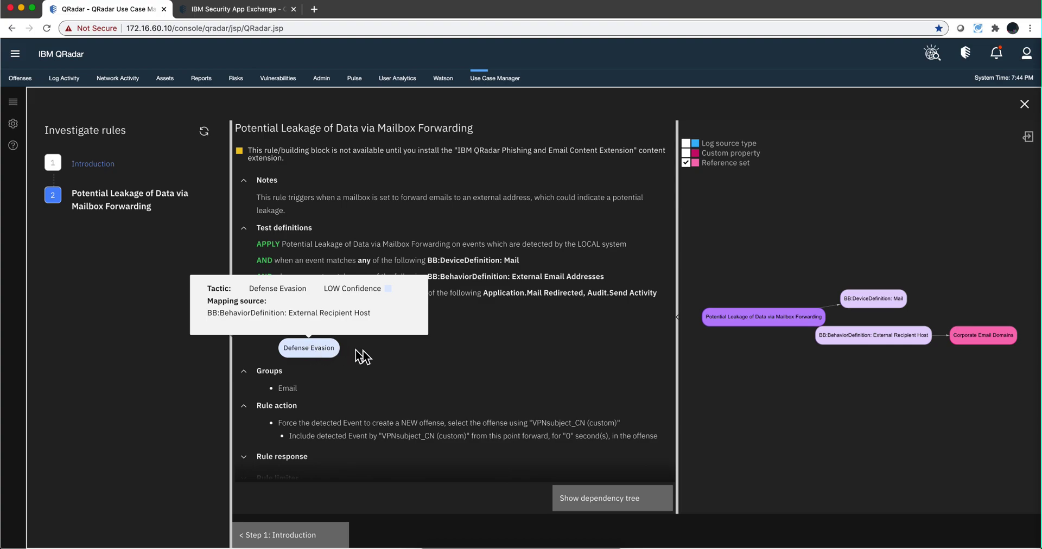
{"action": "scroll", "coordinate": [409, 357], "scroll_direction": "down", "scroll_amount": 3}
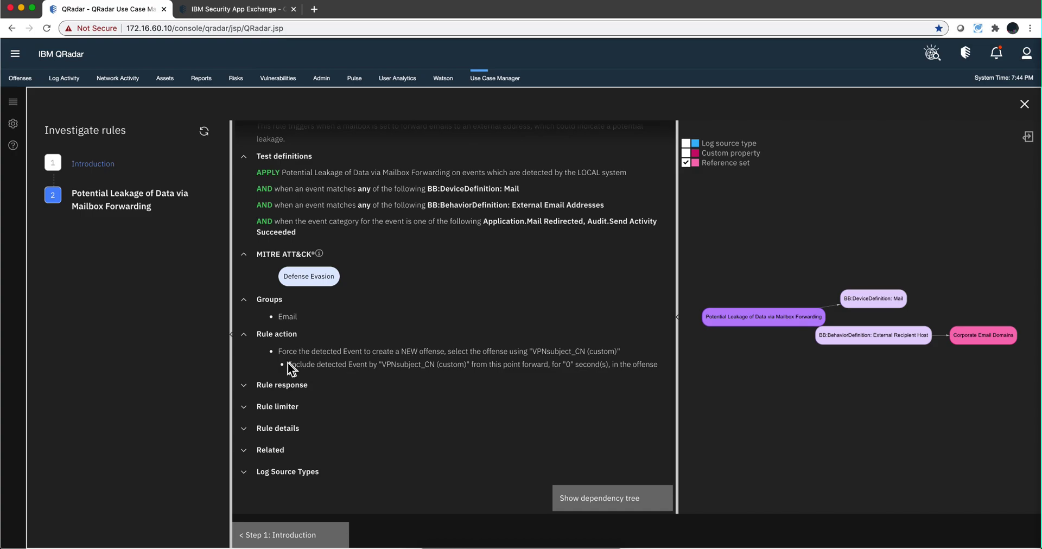
{"action": "left_click", "coordinate": [245, 387]}
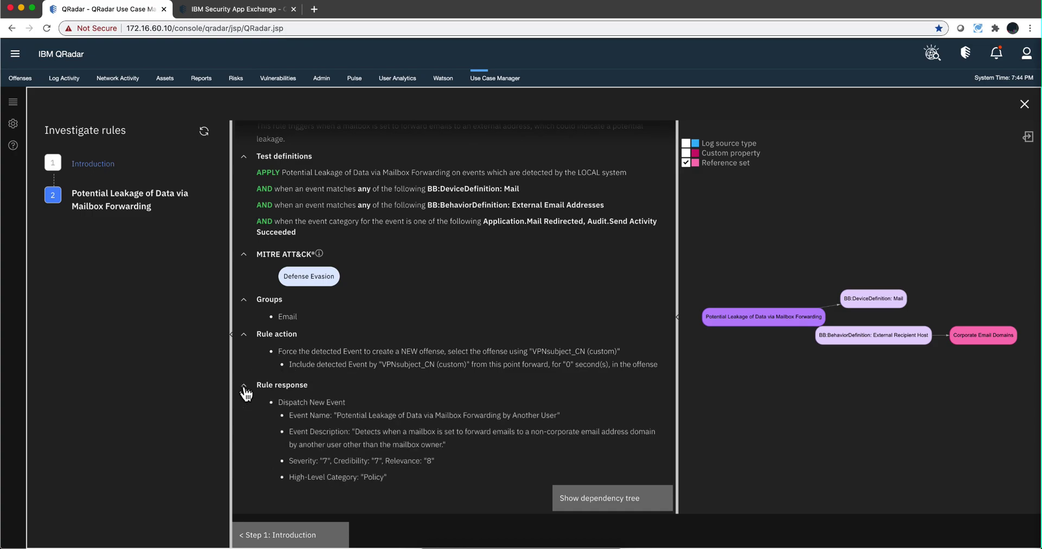
{"action": "scroll", "coordinate": [304, 391], "scroll_direction": "down", "scroll_amount": 4}
{"action": "scroll", "coordinate": [307, 390], "scroll_direction": "down", "scroll_amount": 3}
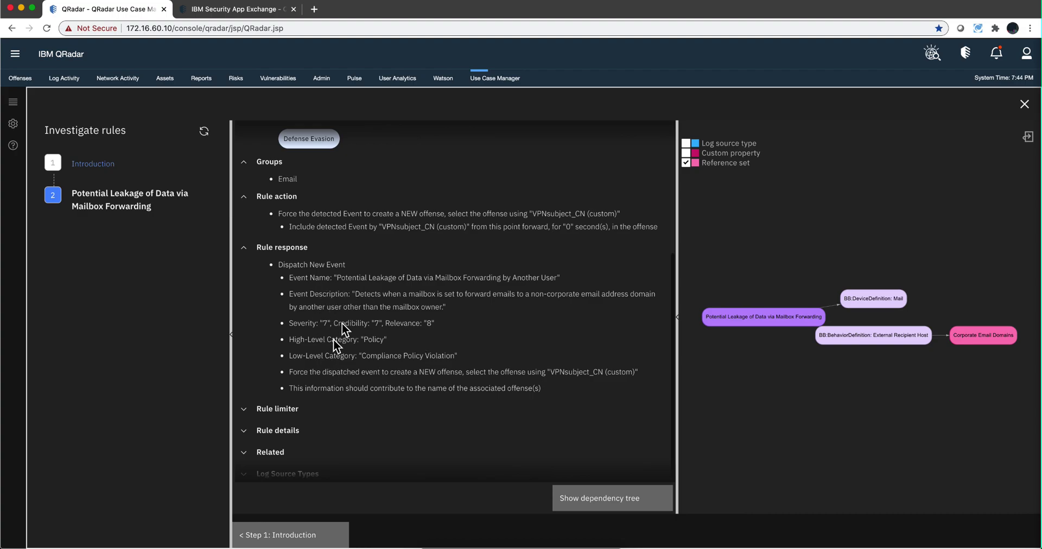
Review the rule's Rule limiter, Rule details and Log Source Types sections.
{"action": "left_click", "coordinate": [244, 411]}
{"action": "scroll", "coordinate": [329, 394], "scroll_direction": "down", "scroll_amount": 1}
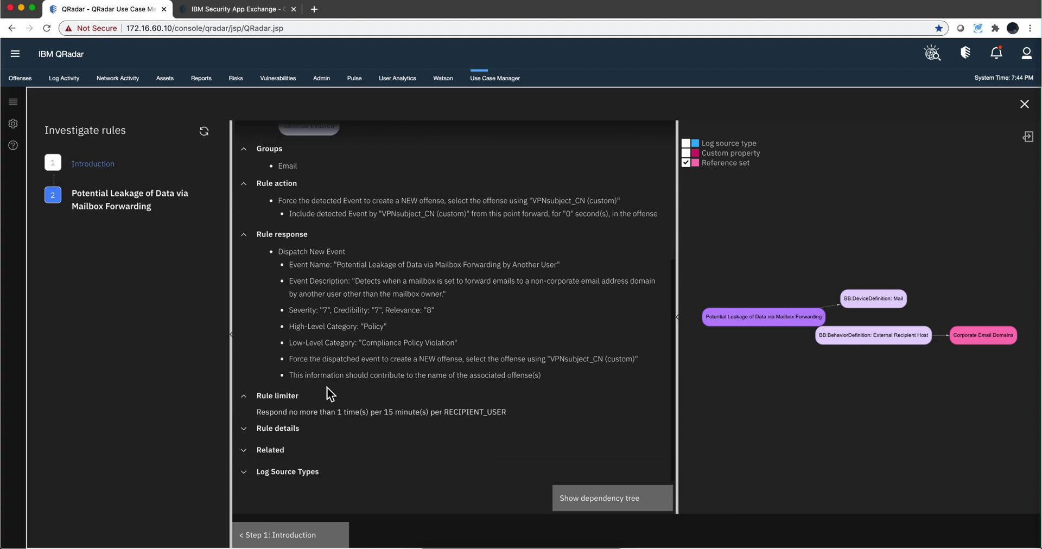
{"action": "left_click", "coordinate": [244, 431]}
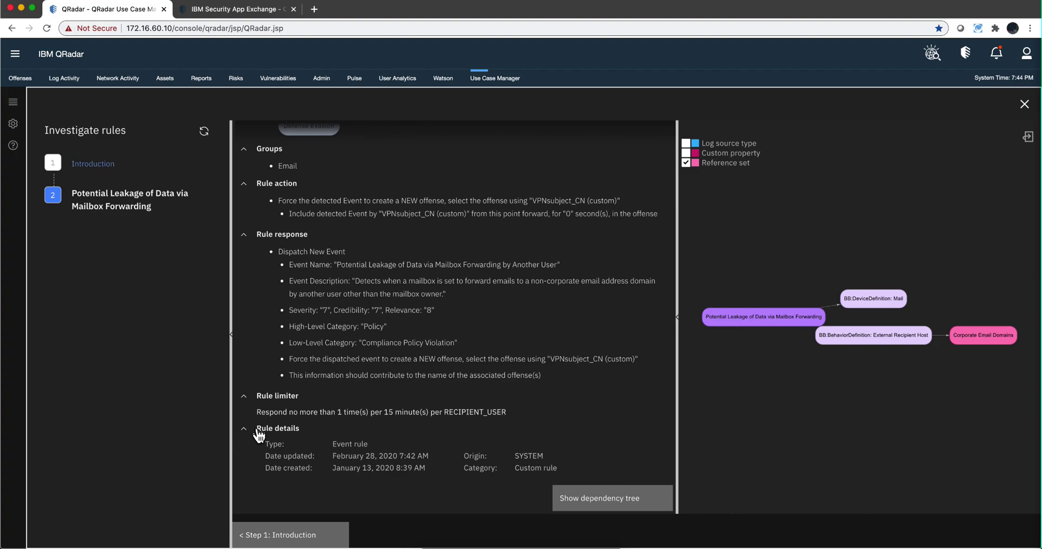
{"action": "scroll", "coordinate": [308, 432], "scroll_direction": "down", "scroll_amount": 1}
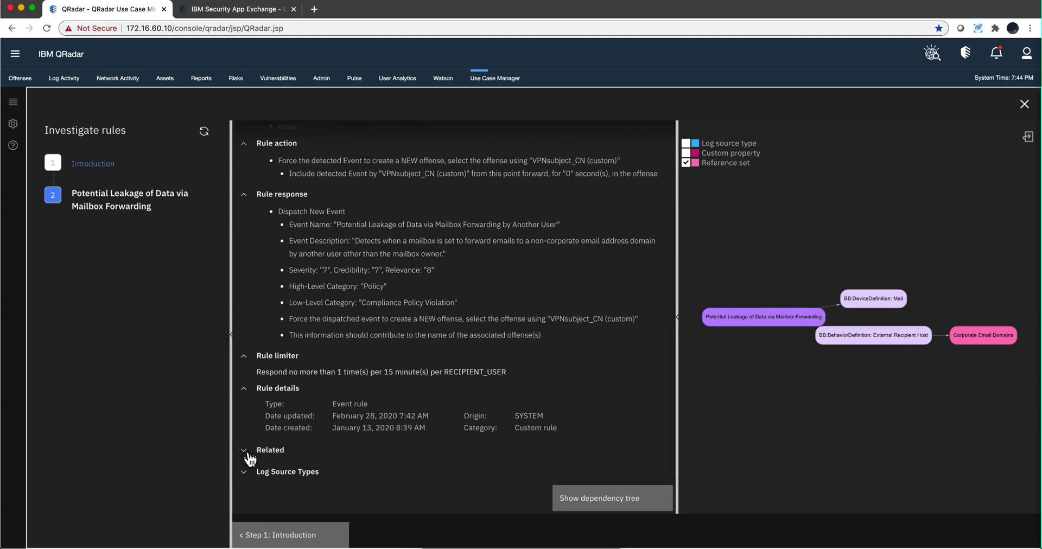
{"action": "left_click", "coordinate": [245, 474]}
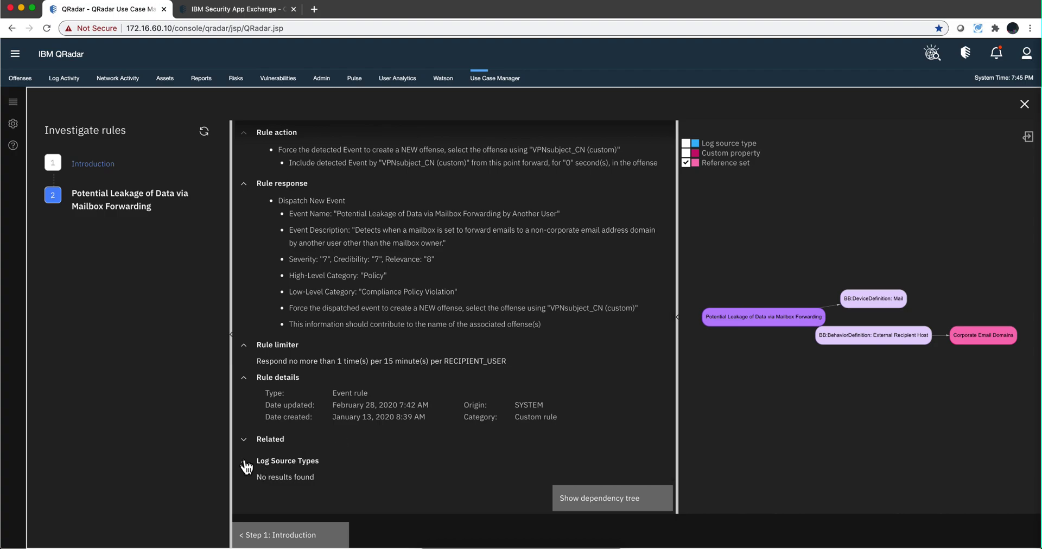
{"action": "left_click", "coordinate": [244, 461]}
{"action": "scroll", "coordinate": [317, 402], "scroll_direction": "up", "scroll_amount": 10}
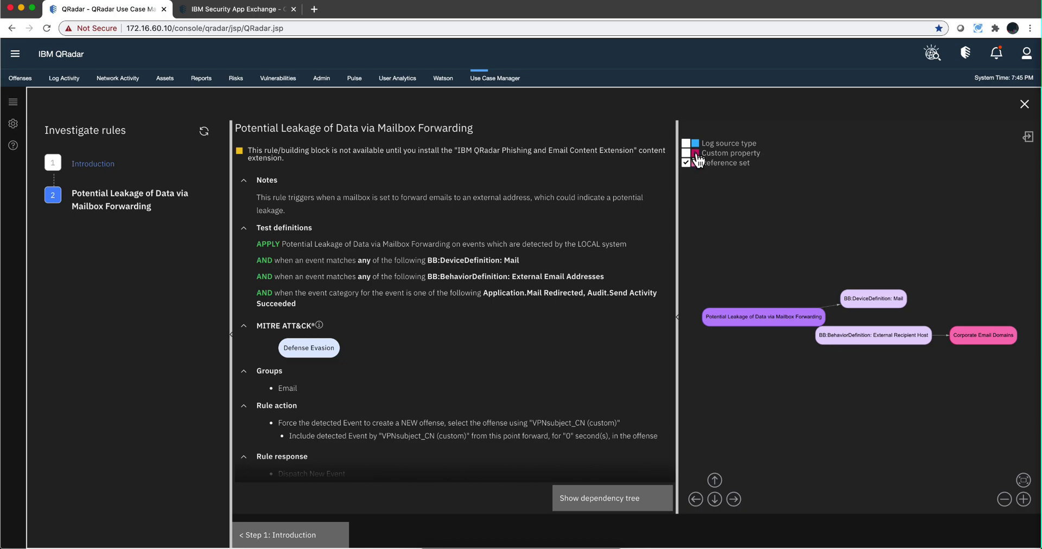
Show custom properties in the rule's dependency graph, then close the rule investigation and the content extension's page.
{"action": "left_click", "coordinate": [686, 153]}
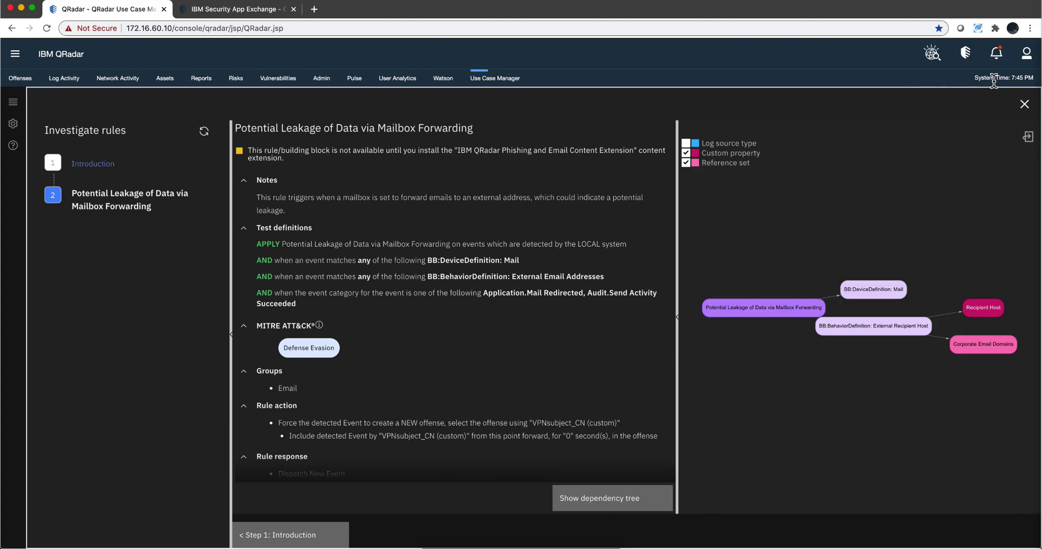
{"action": "left_click", "coordinate": [1025, 105]}
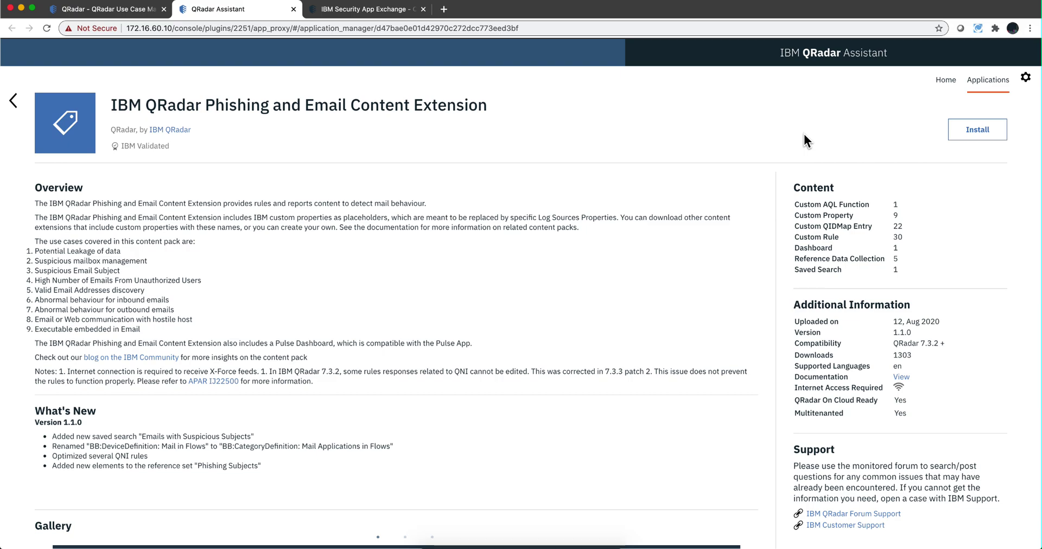
{"action": "key", "text": "super+w"}
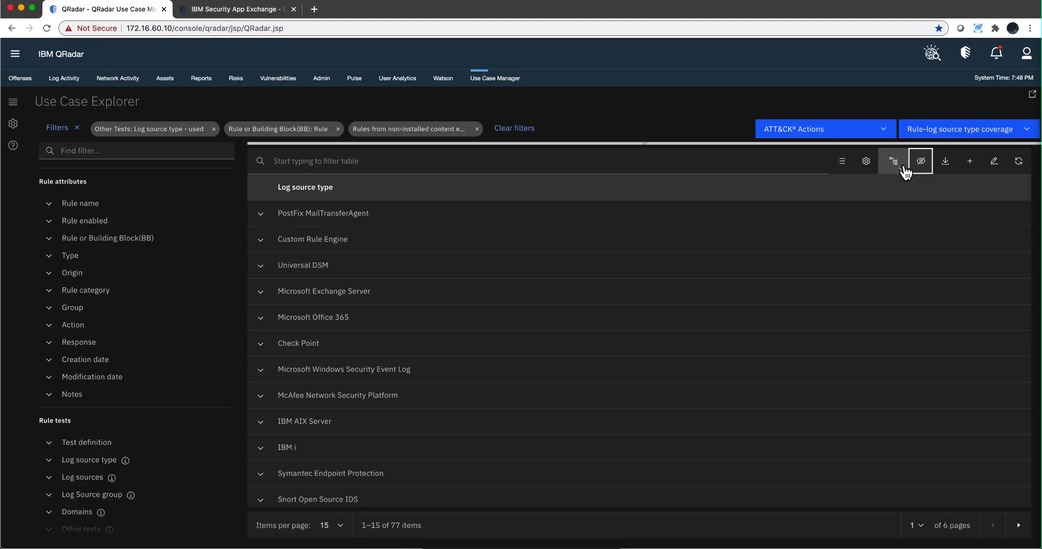
Group the report to show the number of Content extension name child rows, then ungroup the table rows.
{"action": "left_click", "coordinate": [901, 166]}
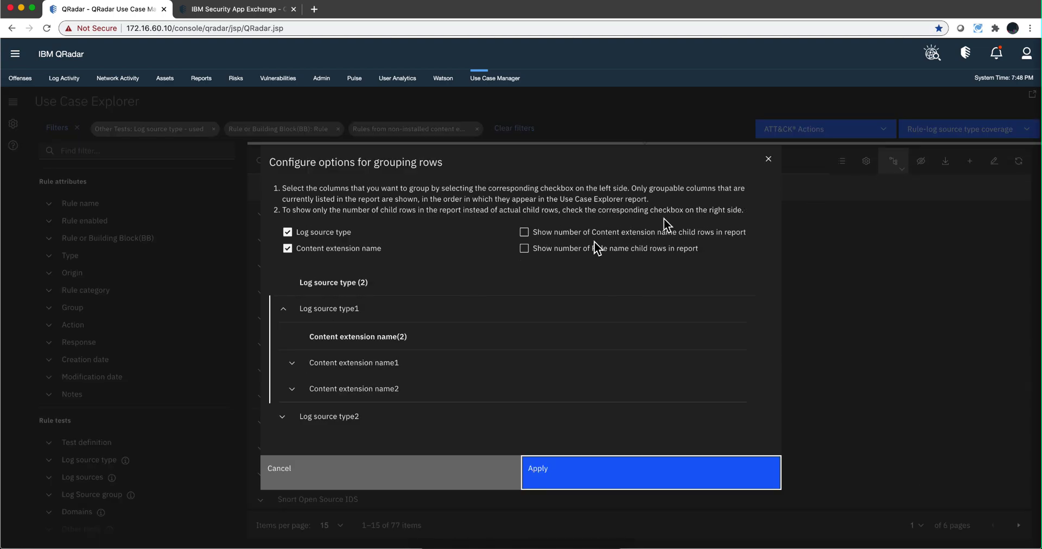
{"action": "left_click", "coordinate": [523, 233]}
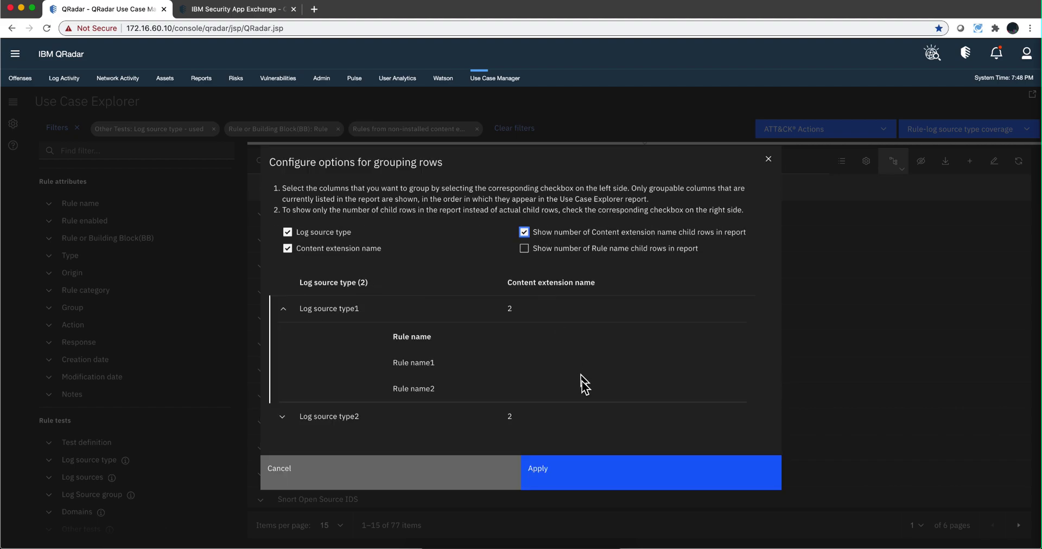
{"action": "left_click", "coordinate": [564, 472]}
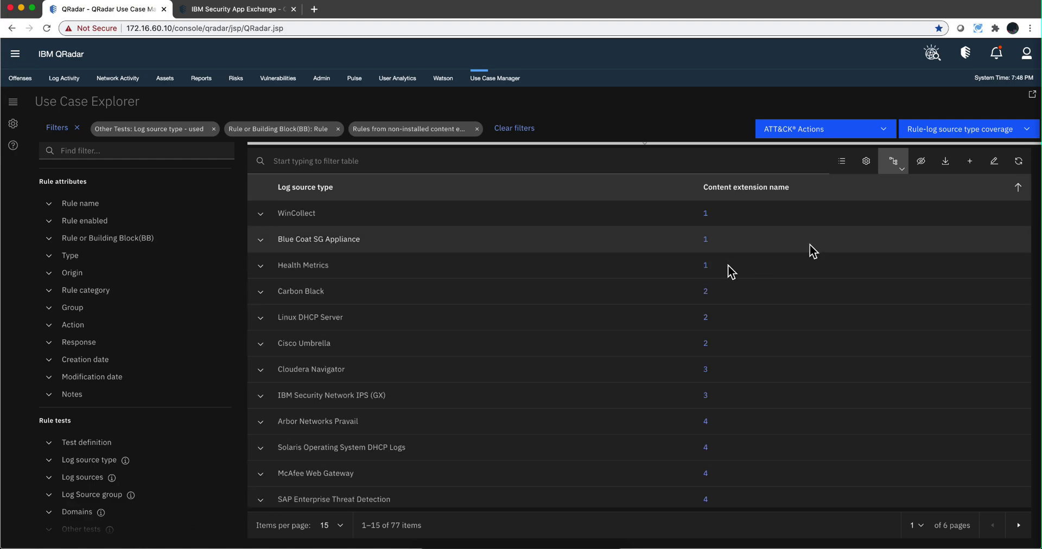
{"action": "left_click", "coordinate": [897, 173]}
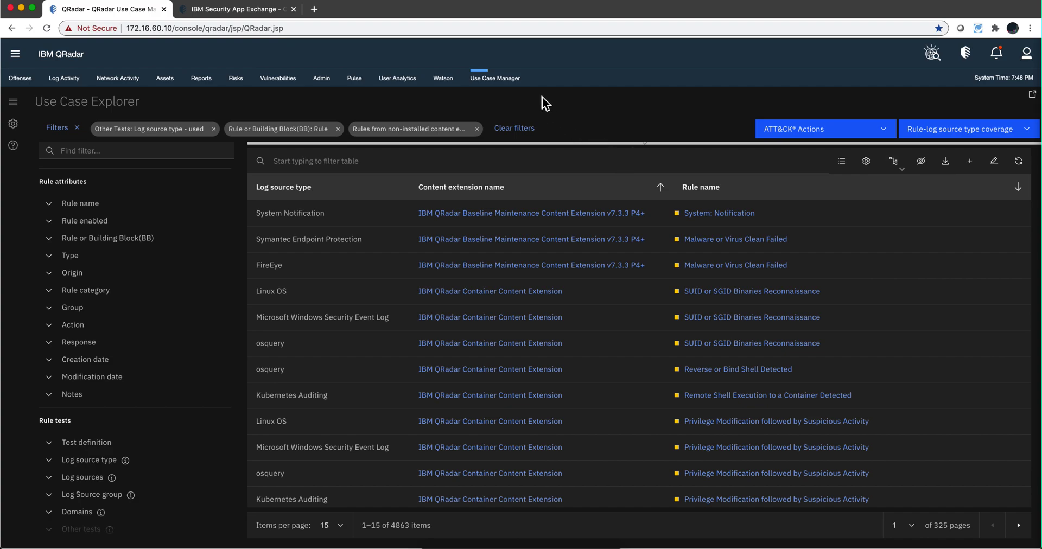
Apply the "Recommended unused log sources" template from the recommended non-installed content extensions.
{"action": "left_click", "coordinate": [841, 162]}
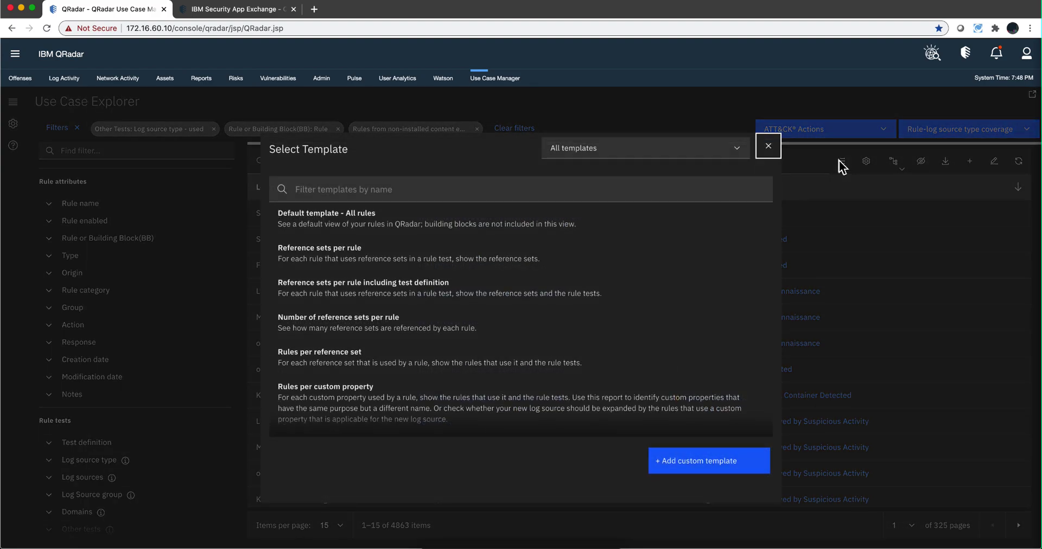
{"action": "left_click", "coordinate": [664, 156]}
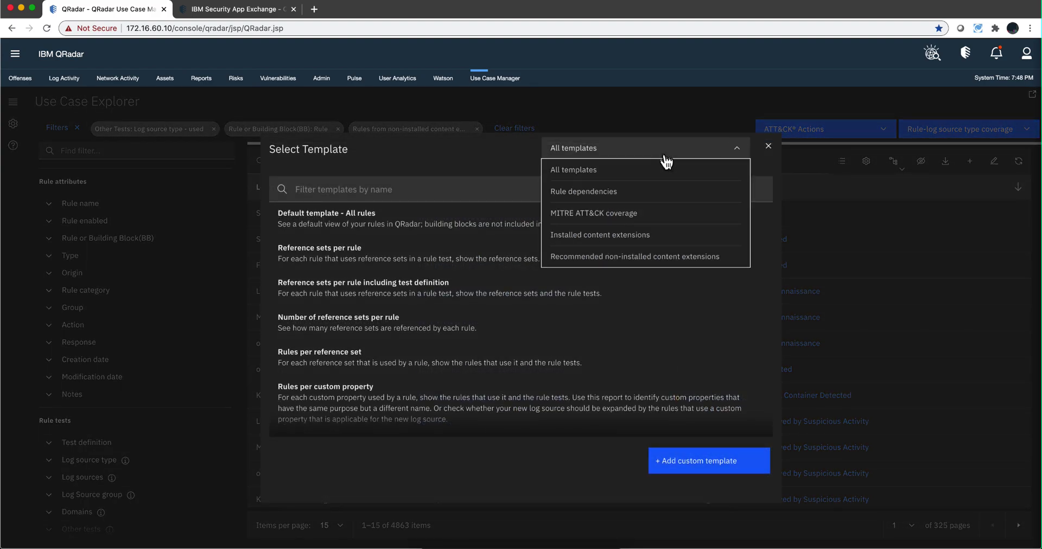
{"action": "left_click", "coordinate": [631, 258]}
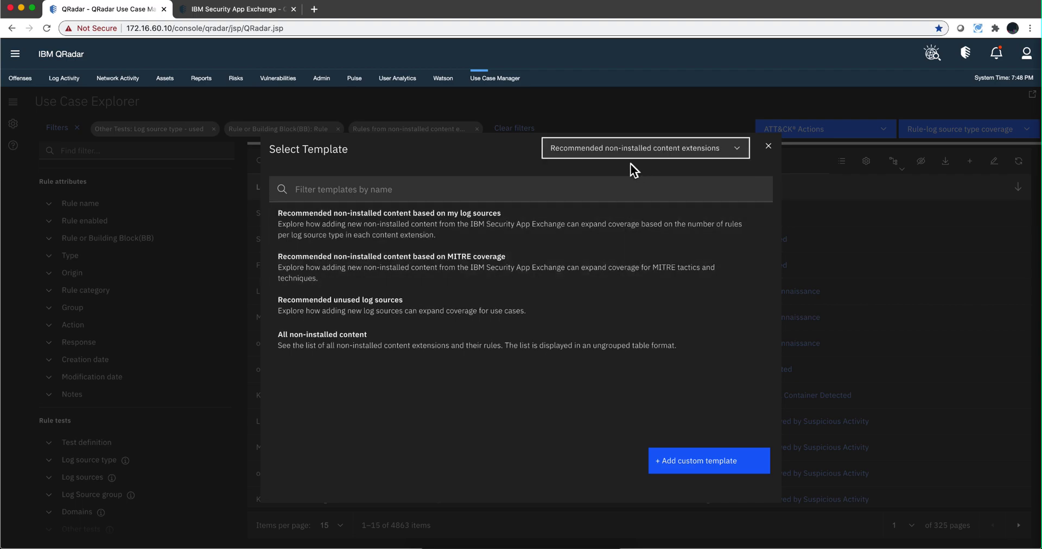
{"action": "left_click", "coordinate": [373, 310]}
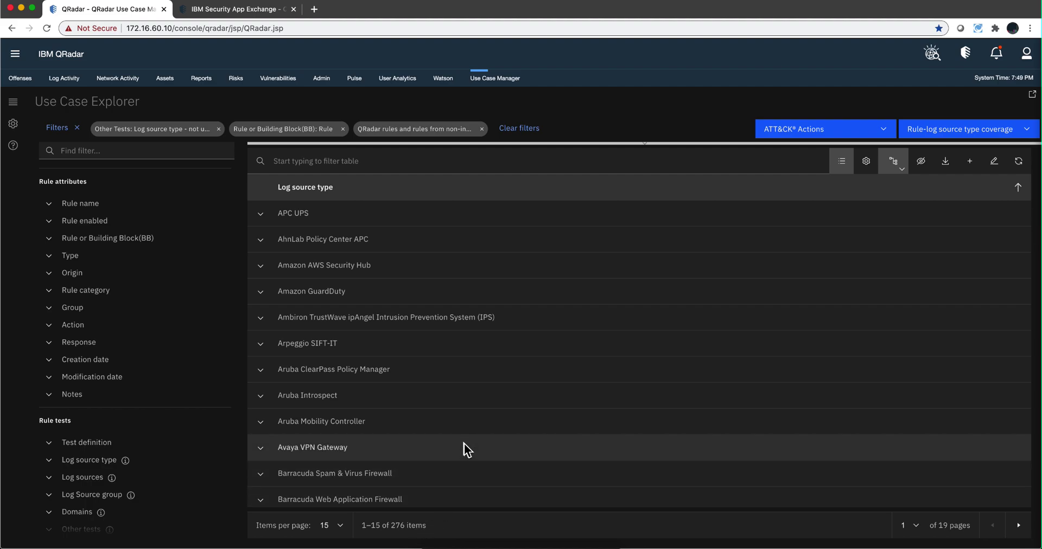
Expand the Bit9 Security Platform log source type and review its content extensions and rule counts.
{"action": "scroll", "coordinate": [463, 443], "scroll_direction": "down", "scroll_amount": 3}
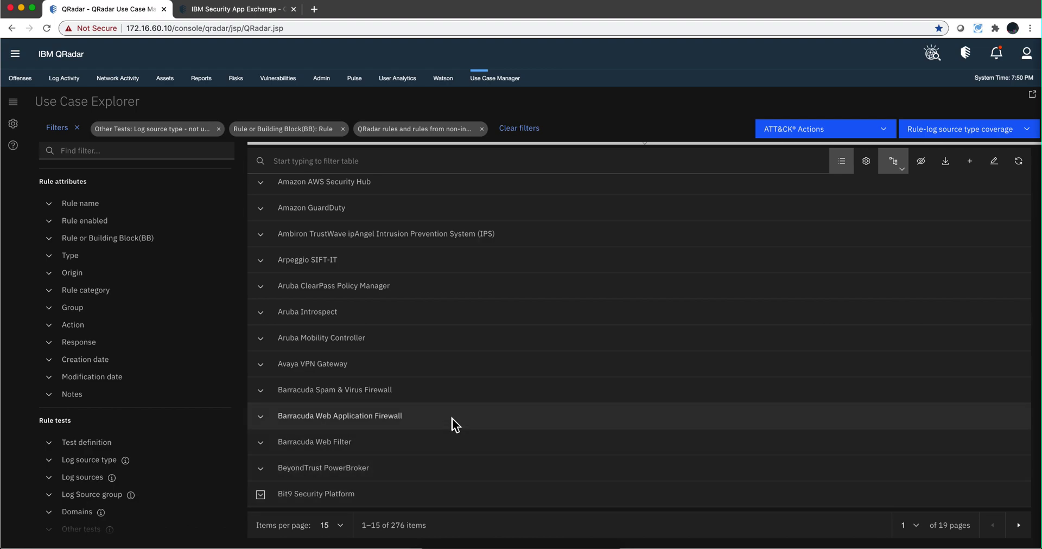
{"action": "left_click", "coordinate": [260, 495]}
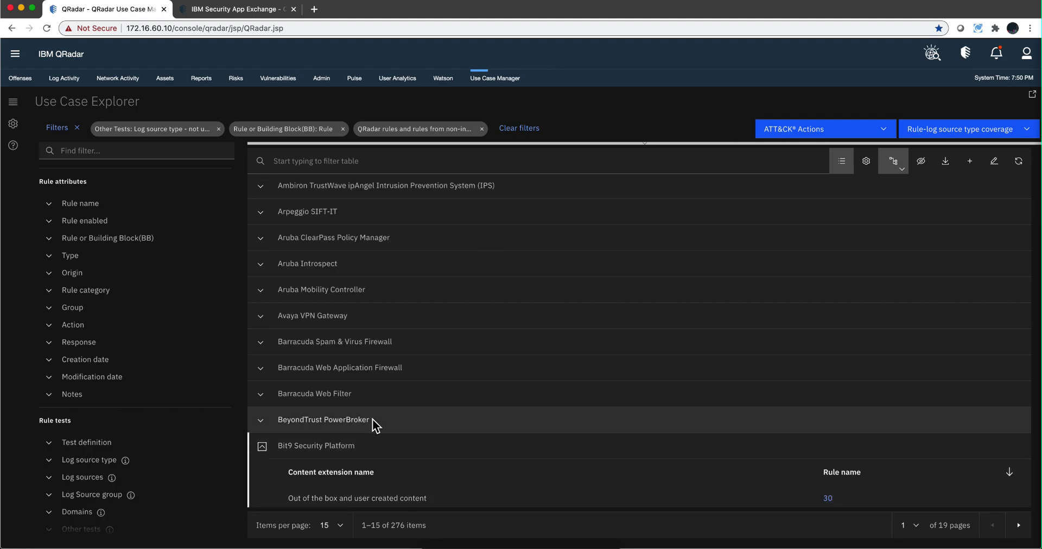
{"action": "scroll", "coordinate": [372, 420], "scroll_direction": "down", "scroll_amount": 3}
{"action": "scroll", "coordinate": [372, 419], "scroll_direction": "down", "scroll_amount": 2}
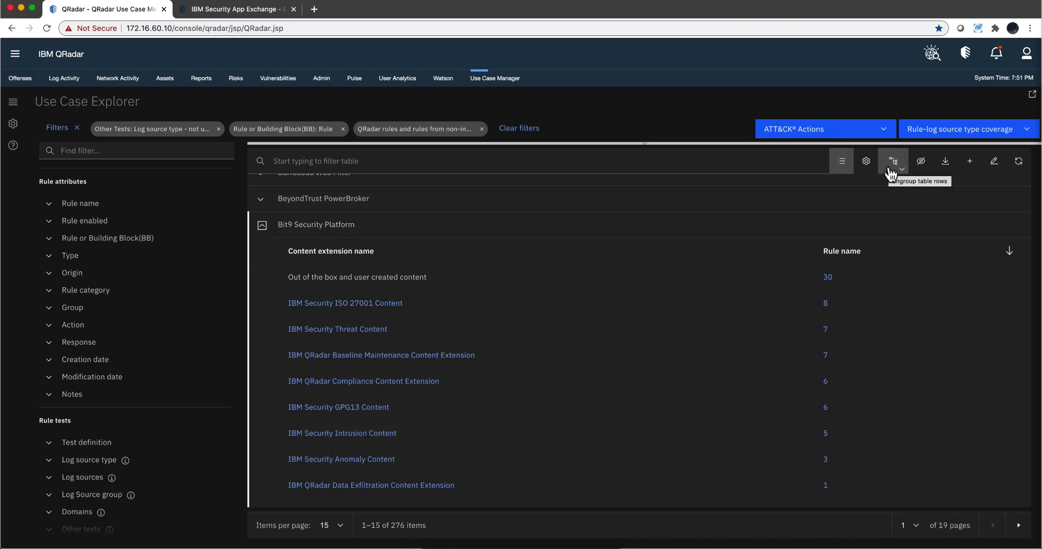
View the list of rules that IBM Security Intrusion Content offers for Bit9 Security Platform, then close the list.
{"action": "left_click", "coordinate": [826, 434]}
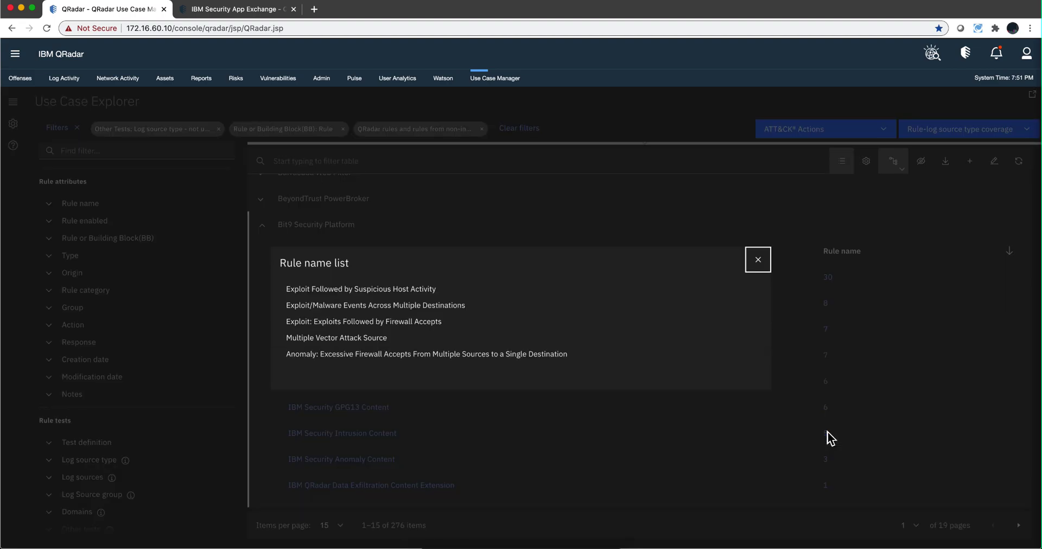
{"action": "left_click", "coordinate": [758, 260]}
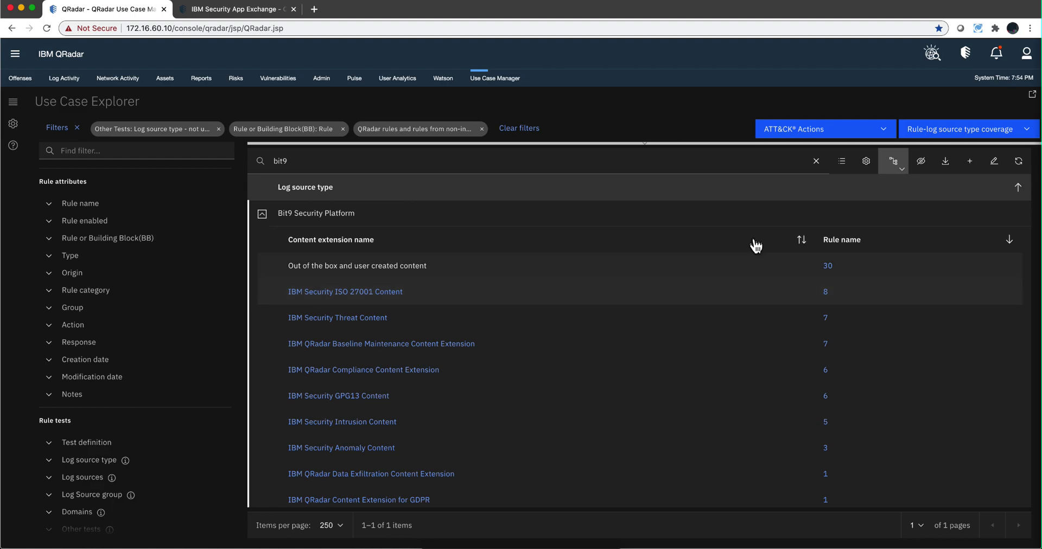
Check the row grouping options for the Bit9 report without changing them, then ungroup the table rows.
{"action": "left_click", "coordinate": [893, 161]}
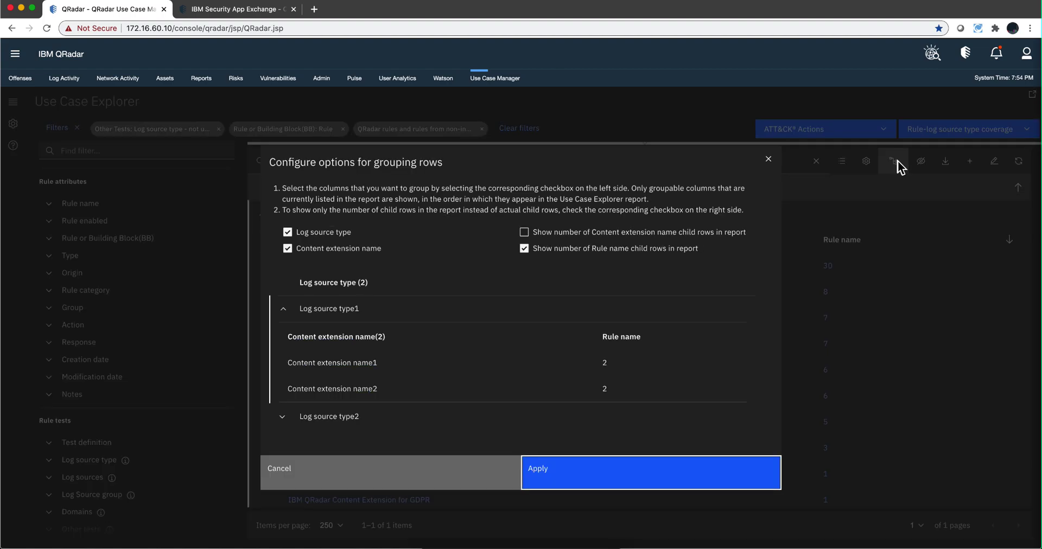
{"action": "left_click", "coordinate": [768, 159]}
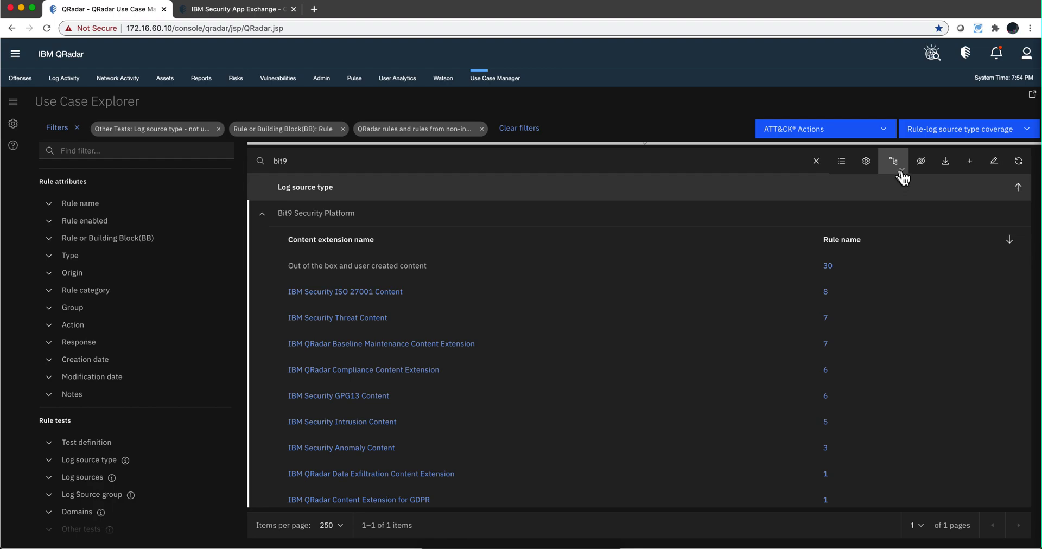
{"action": "left_click", "coordinate": [893, 163]}
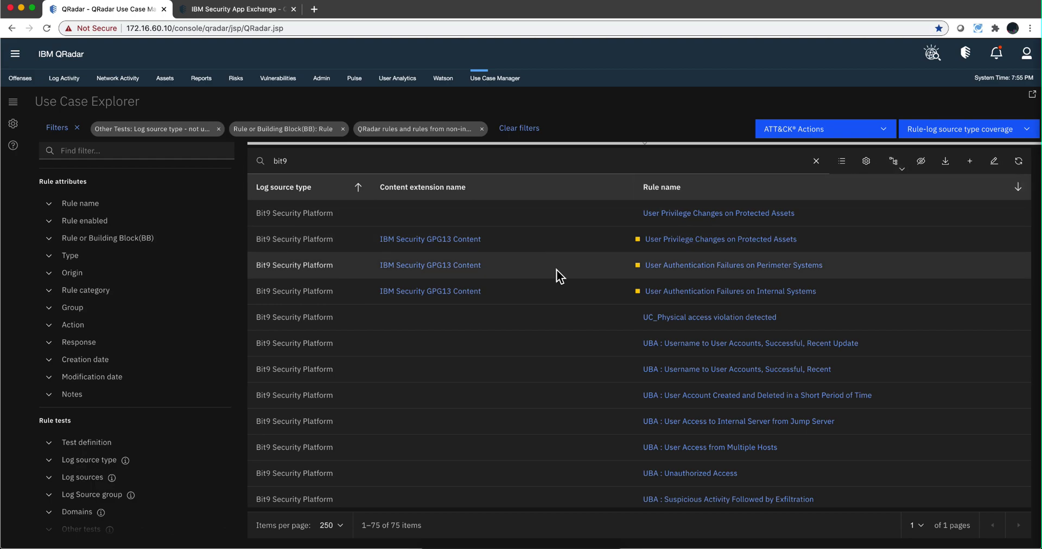
Investigate the Multiple Vector Attack Source rule from IBM Security Intrusion Content, review its test definitions, MITRE ATT&CK mappings and rule action, then close it.
{"action": "scroll", "coordinate": [483, 310], "scroll_direction": "down", "scroll_amount": 3}
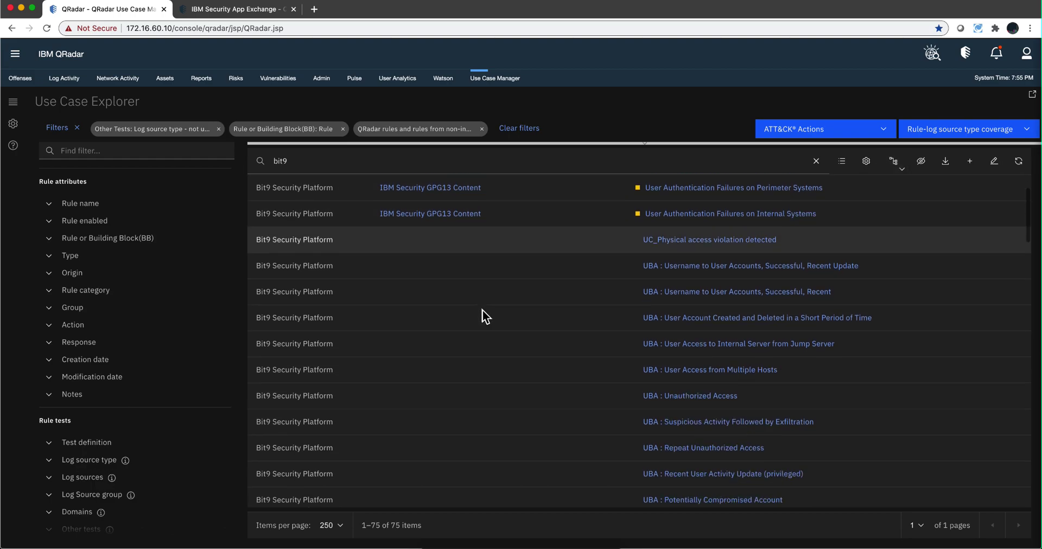
{"action": "scroll", "coordinate": [483, 310], "scroll_direction": "down", "scroll_amount": 10}
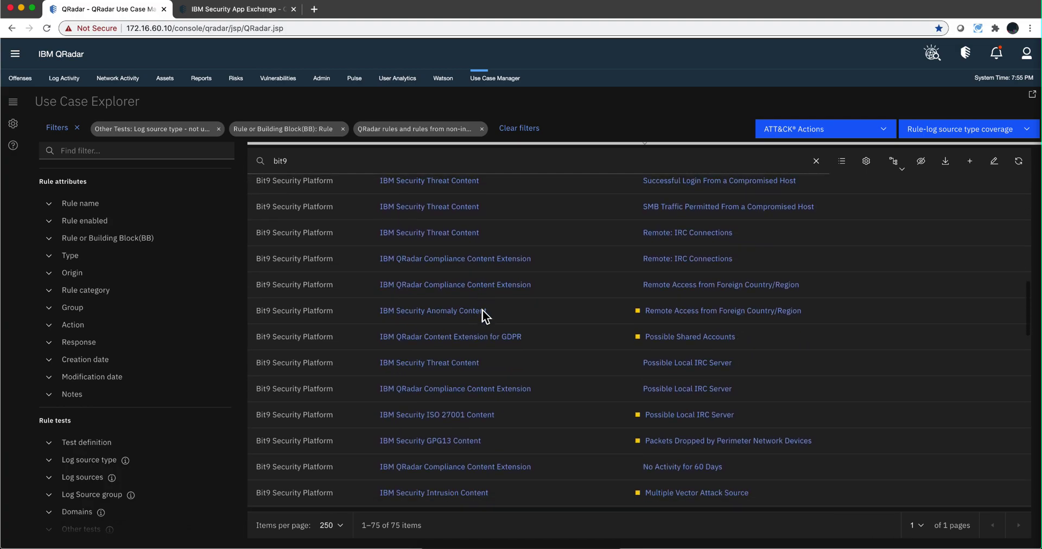
{"action": "scroll", "coordinate": [483, 311], "scroll_direction": "down", "scroll_amount": 2}
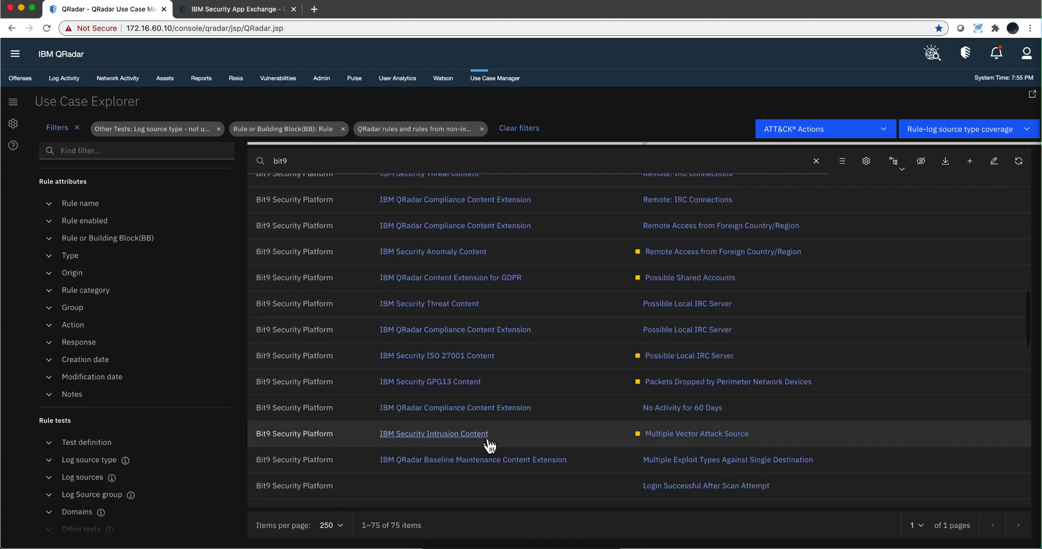
{"action": "left_click", "coordinate": [689, 434]}
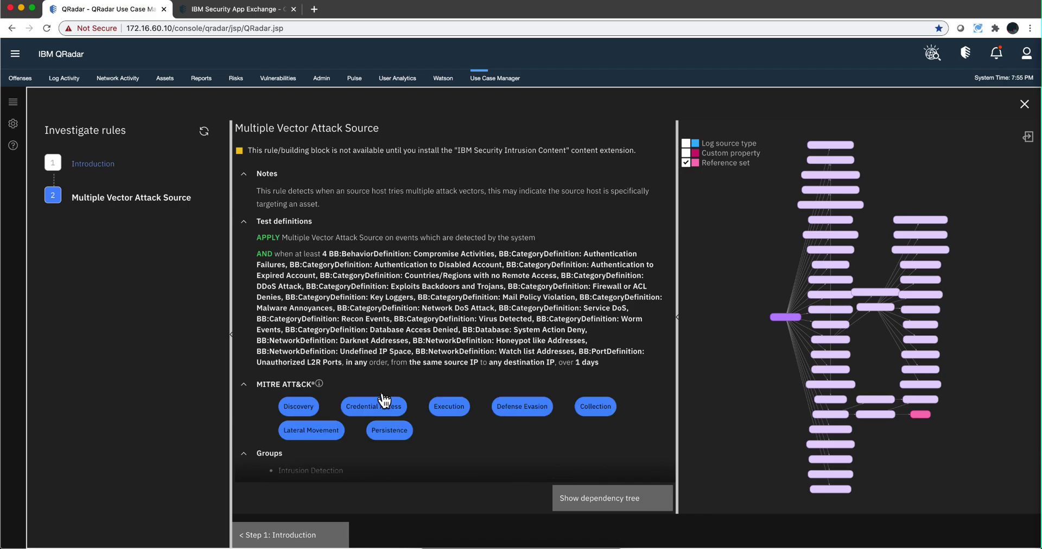
{"action": "scroll", "coordinate": [383, 401], "scroll_direction": "down", "scroll_amount": 3}
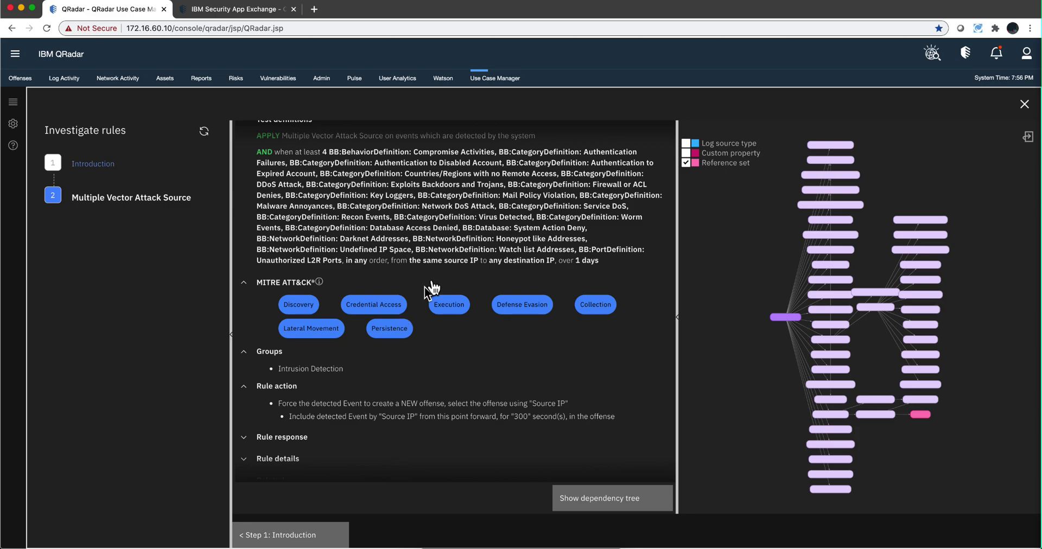
{"action": "scroll", "coordinate": [502, 274], "scroll_direction": "up", "scroll_amount": 3}
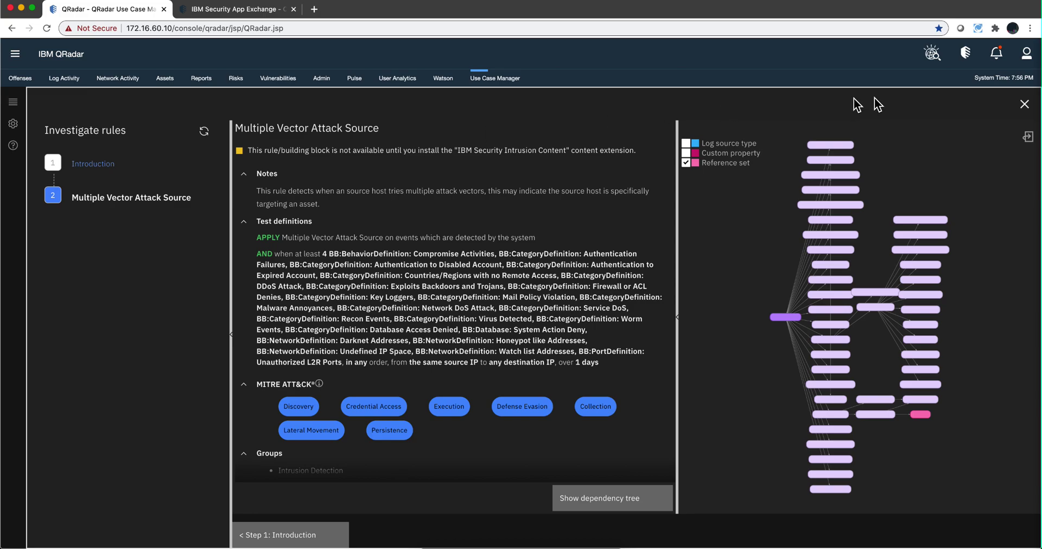
{"action": "left_click", "coordinate": [1024, 106]}
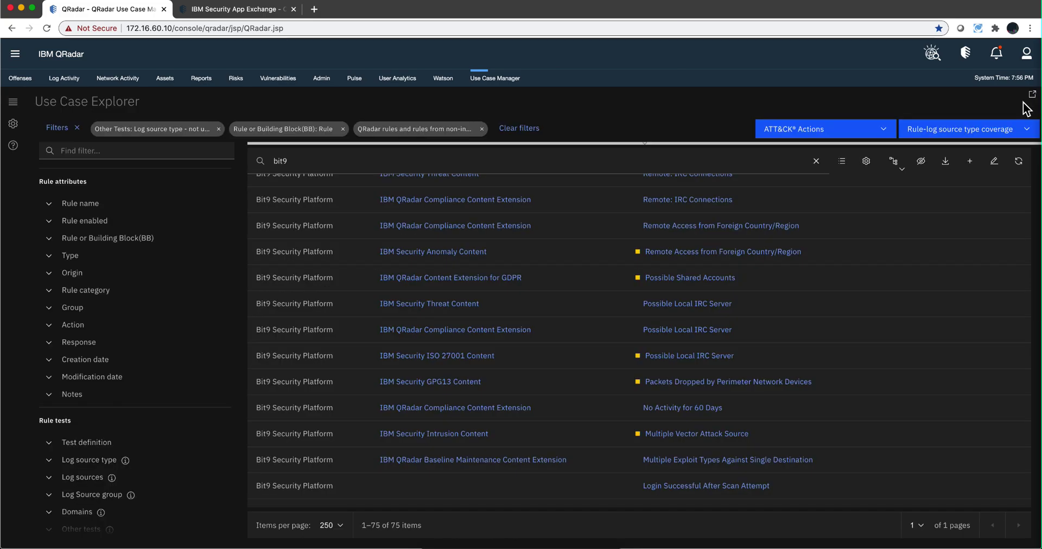
Open the report template selection and show the templates in the "Recommended non-installed content extensions" category.
{"action": "left_click", "coordinate": [842, 162]}
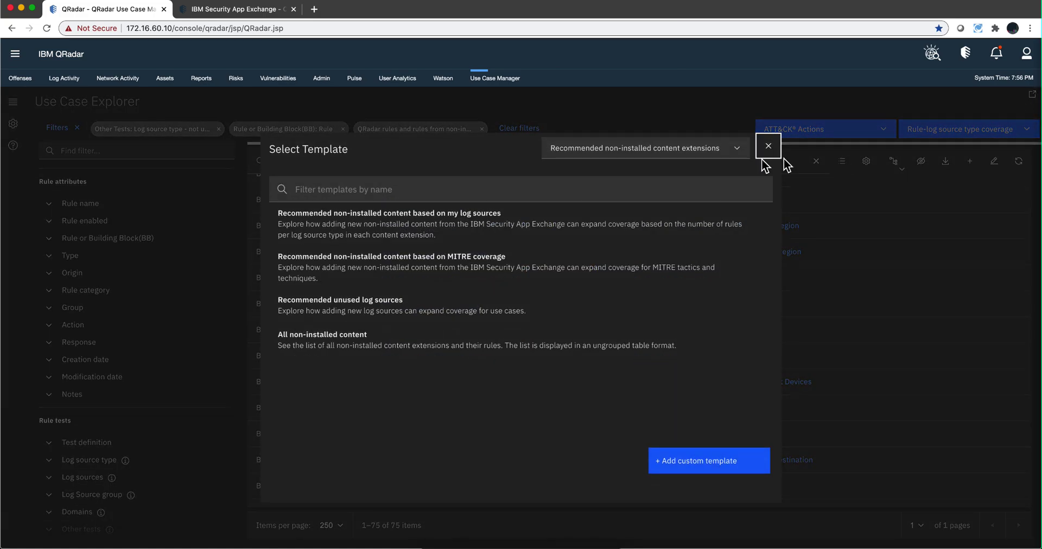
{"action": "left_click", "coordinate": [739, 152]}
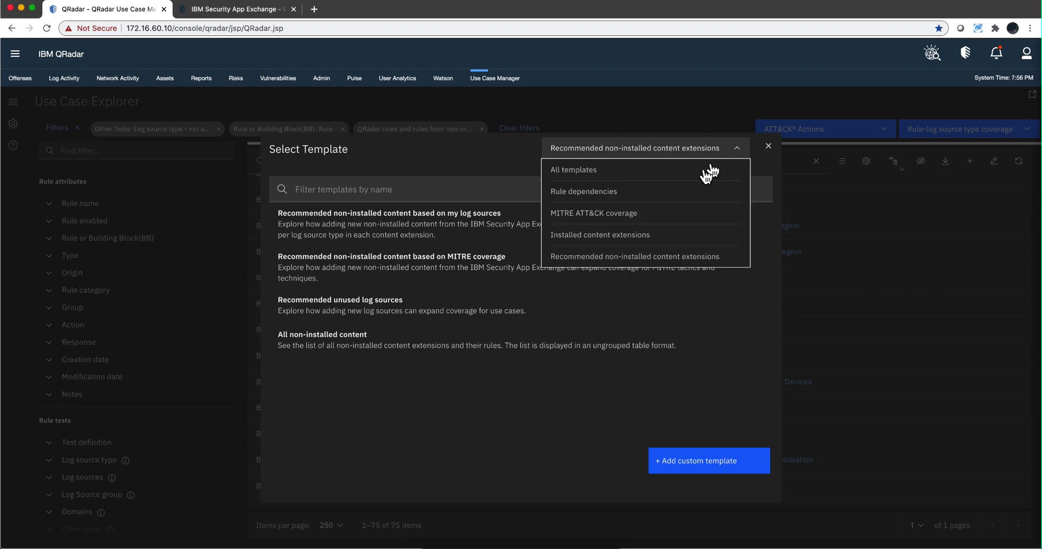
{"action": "left_click", "coordinate": [625, 257]}
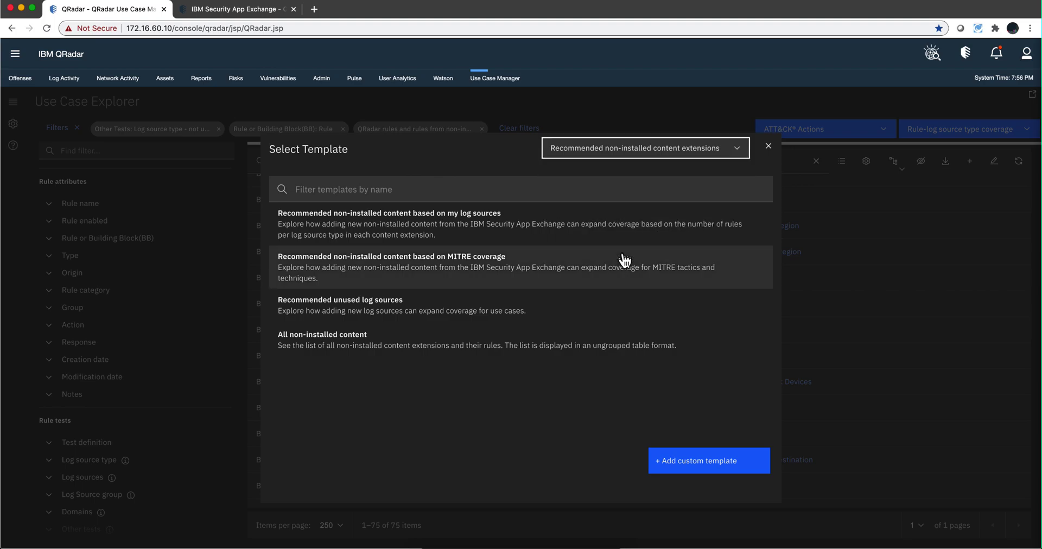